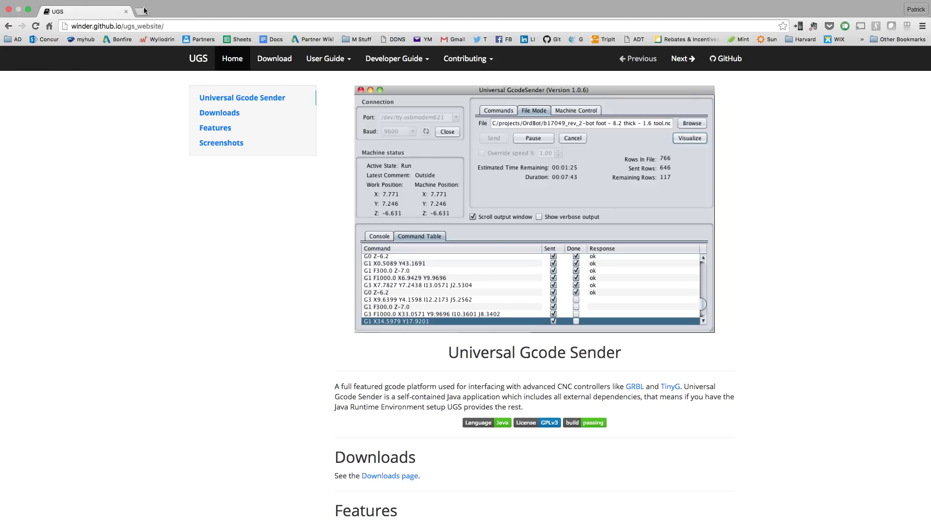
From the Downloads section, open the UGS Download page listing releases 1.0.9–1.0.6 and nightly builds.
click(228, 116)
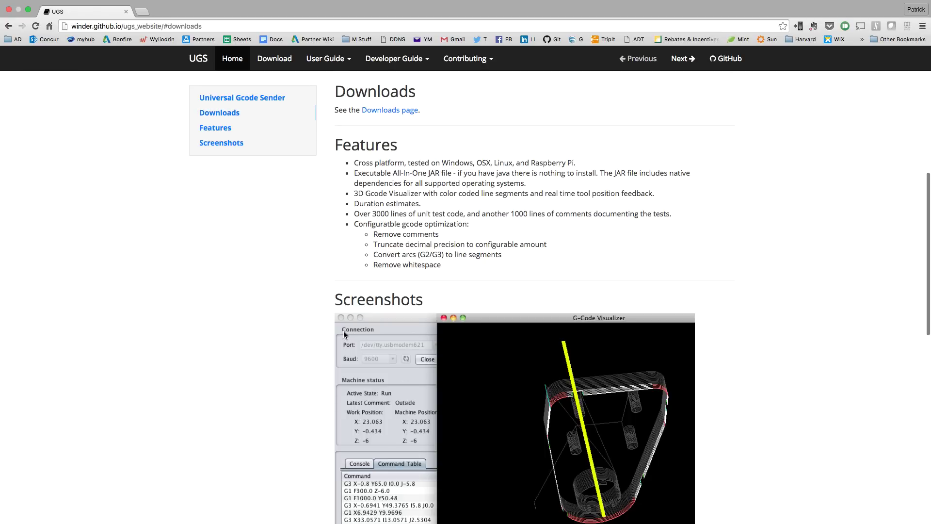
click(398, 110)
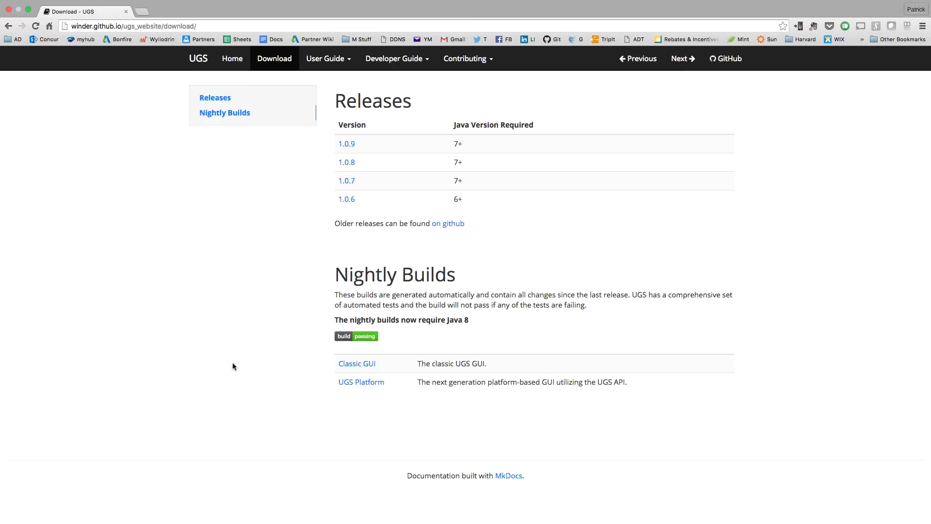
In Finder, browse into UGS > Nightly > ugsplatform > bin.
key(super+Tab)
key(super+Tab)
key(super+Tab)
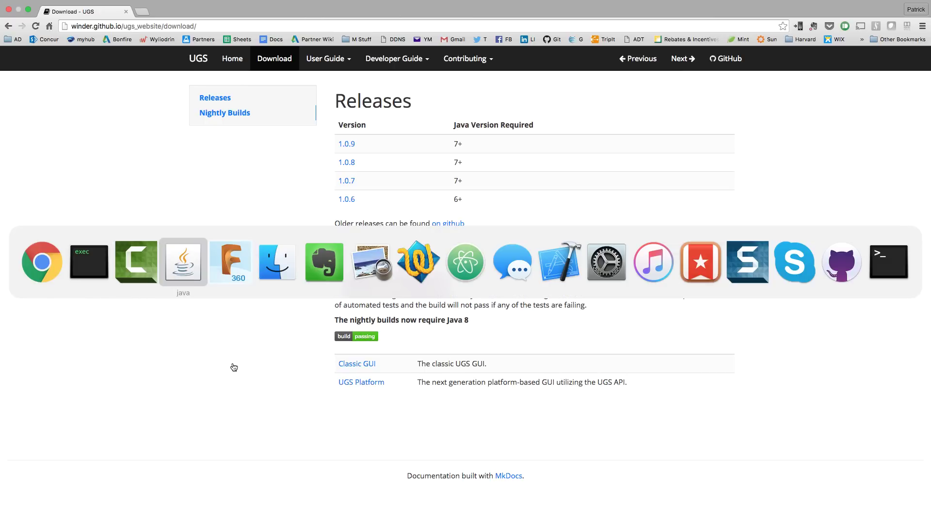
key(super+Tab)
key(super+Tab)
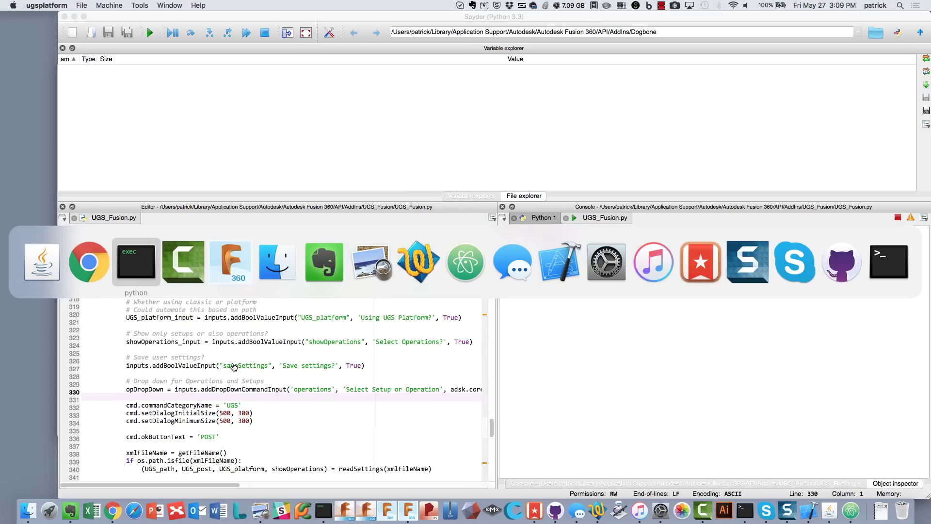
key(super+Tab)
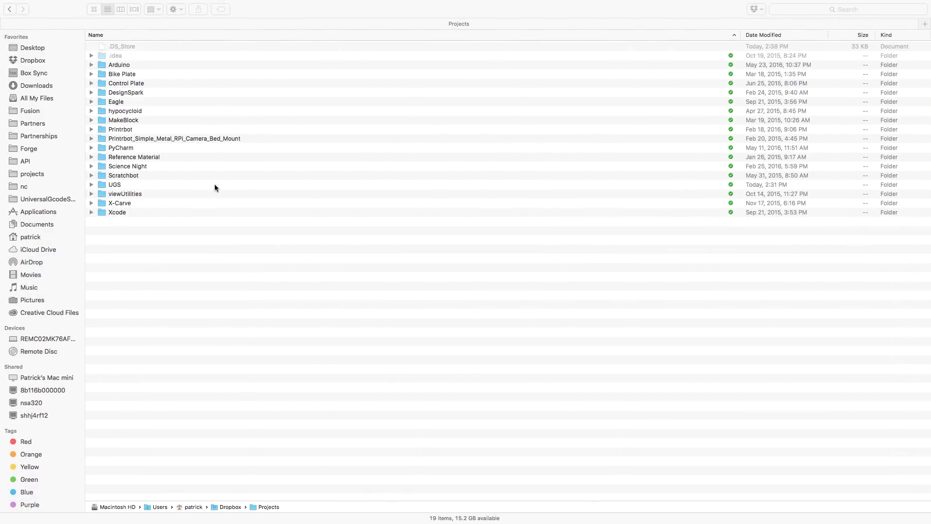
double_click(107, 185)
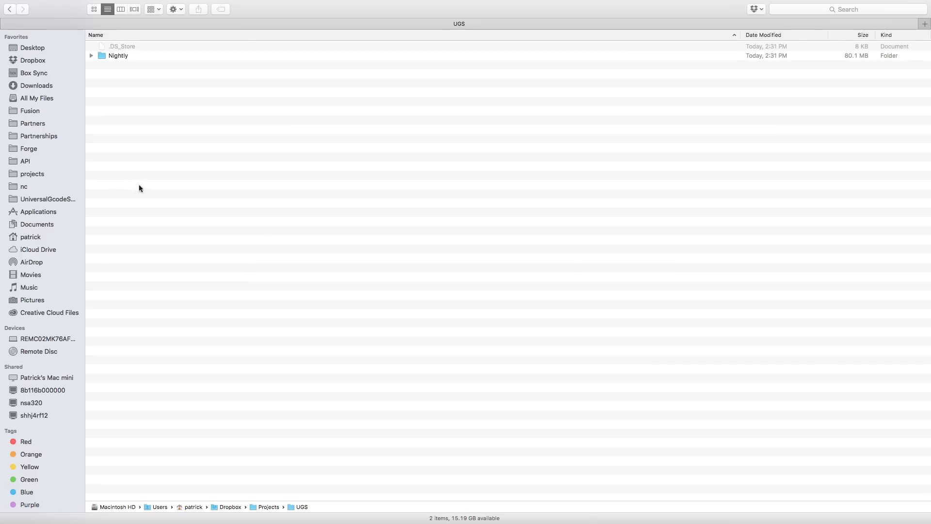
double_click(110, 56)
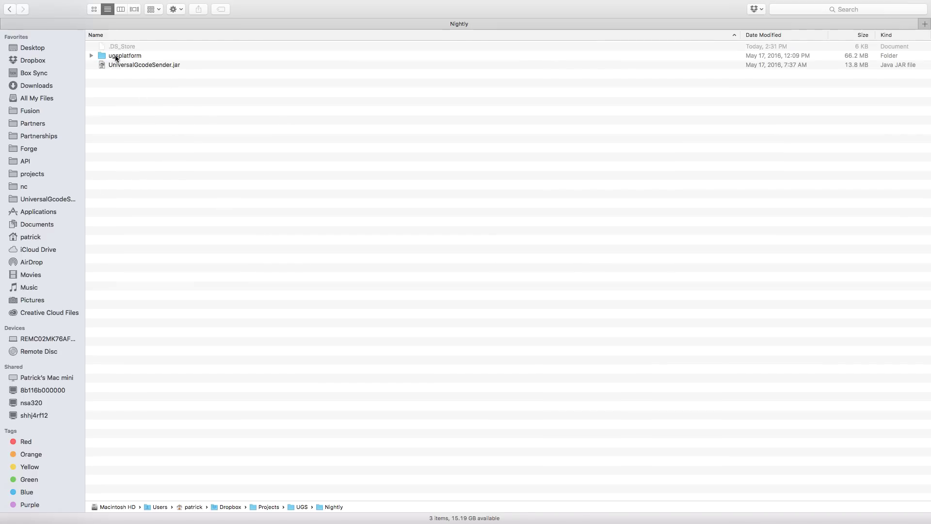
click(140, 65)
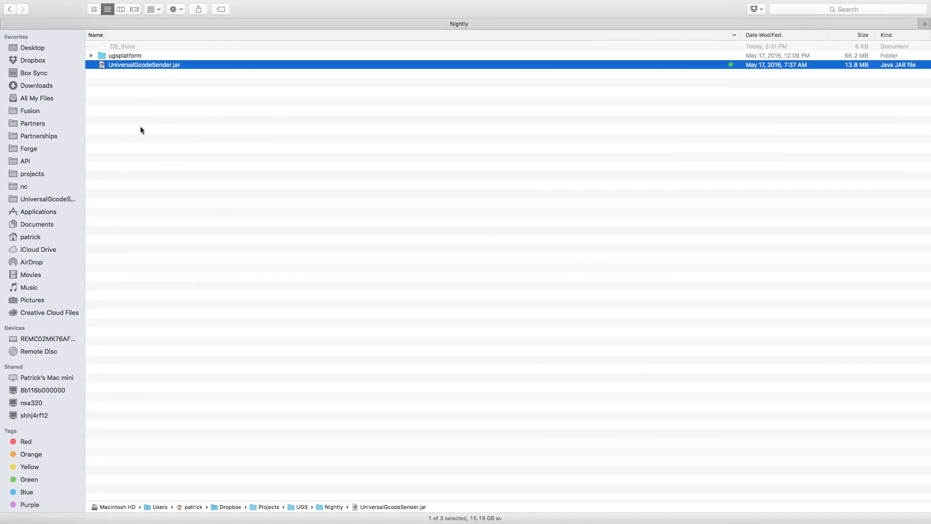
click(140, 95)
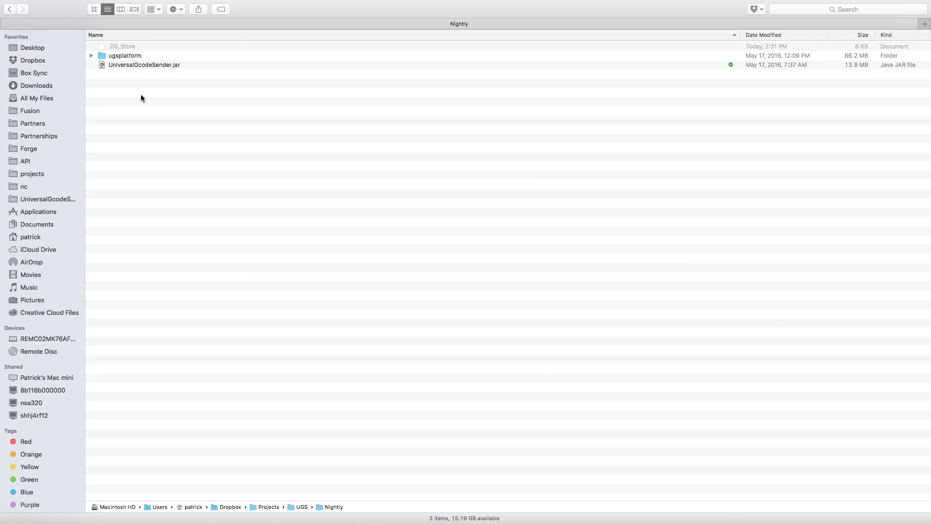
double_click(132, 54)
click(132, 54)
double_click(138, 58)
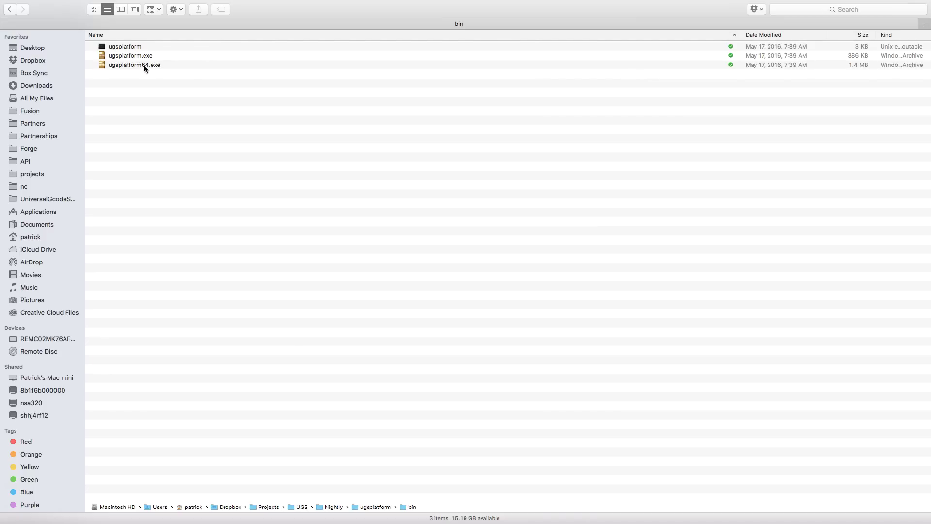
Check the ugsplatform executable's folder location in its Get Info window.
click(129, 46)
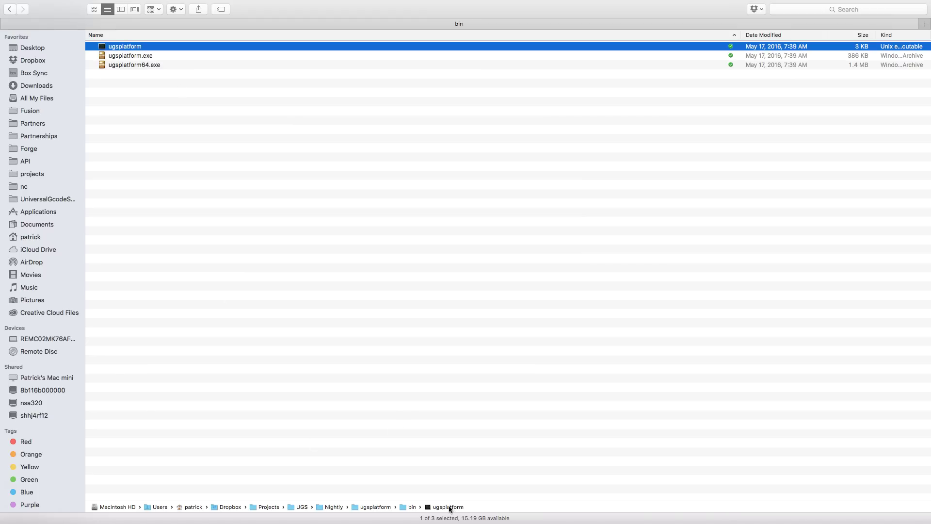
right_click(118, 46)
click(154, 141)
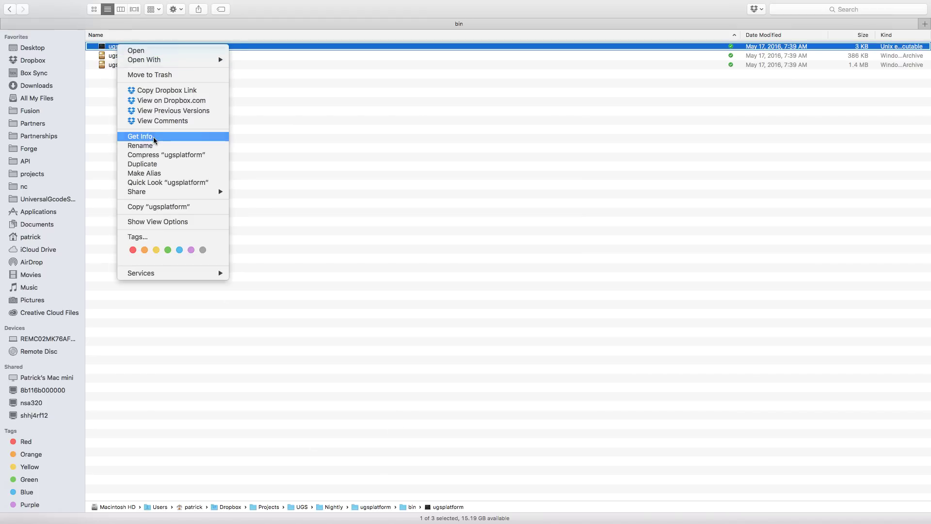
drag(120, 95, 39, 88)
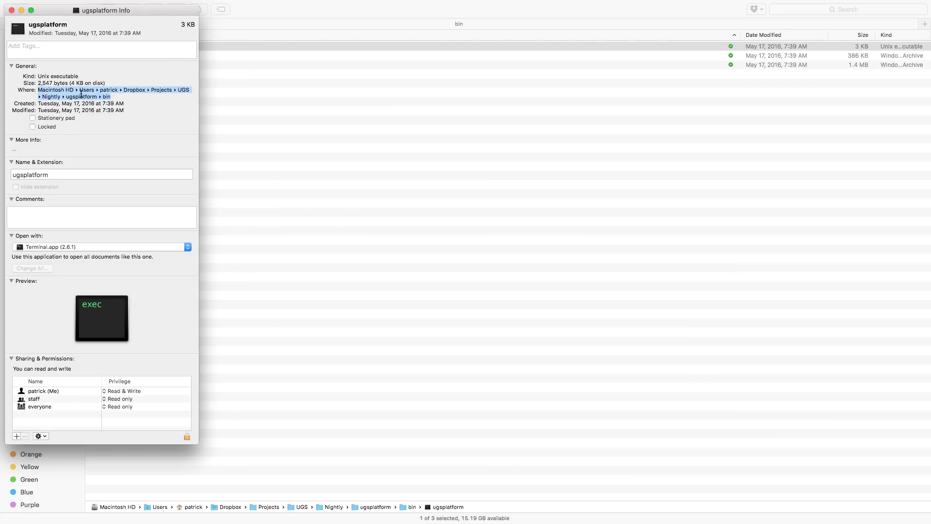
click(11, 10)
click(343, 212)
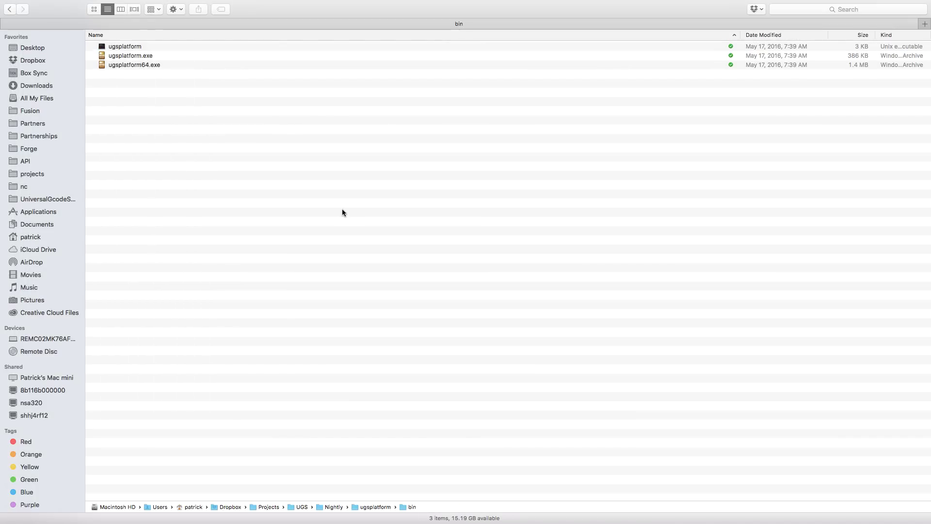
key(super+Tab)
key(super+Tab)
key(super+Tab)
key(super+Tab)
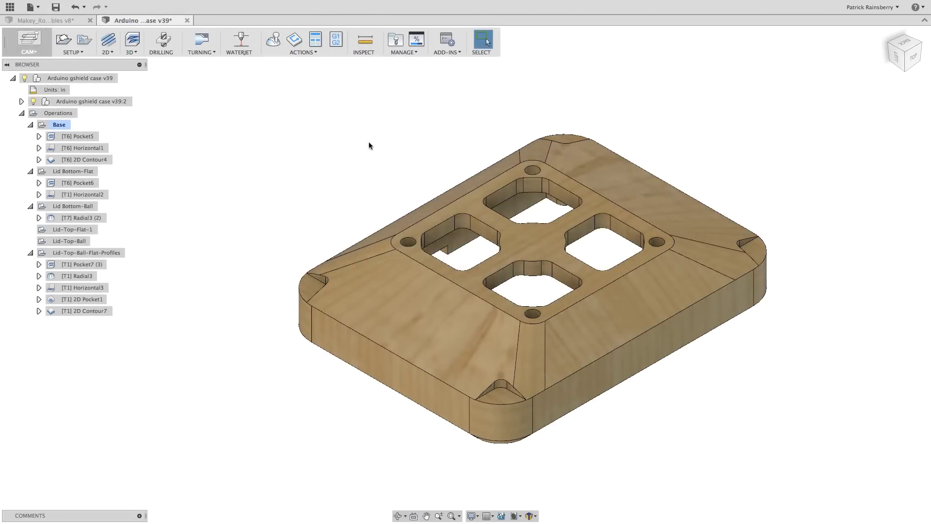
Confirm the UGS_Fusion add-in shows as running in the Scripts and Add-Ins list.
click(448, 39)
click(332, 80)
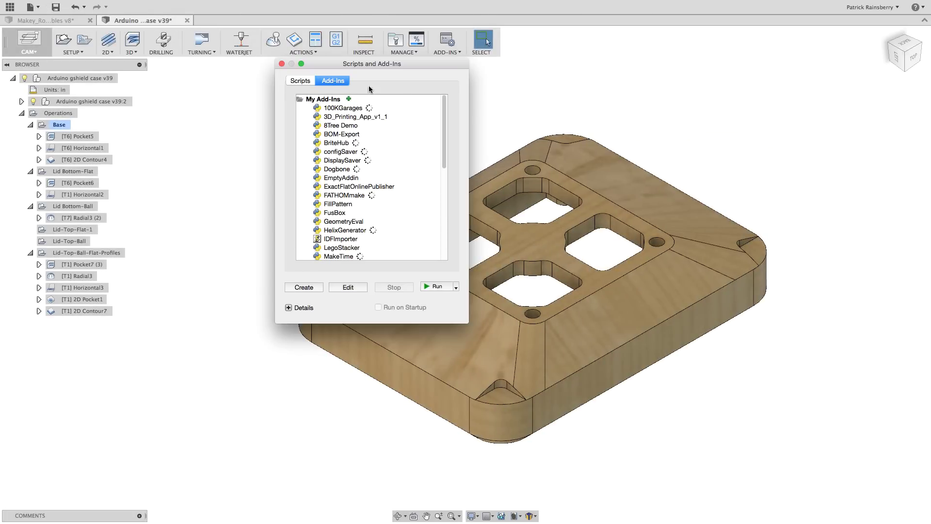
scroll(356, 243, down, 10)
click(352, 208)
scroll(351, 194, up, 1)
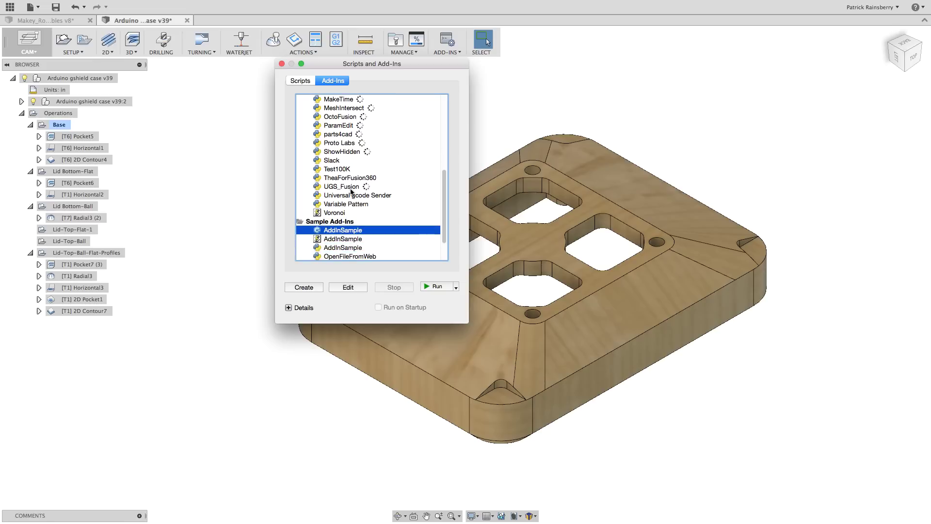
click(351, 187)
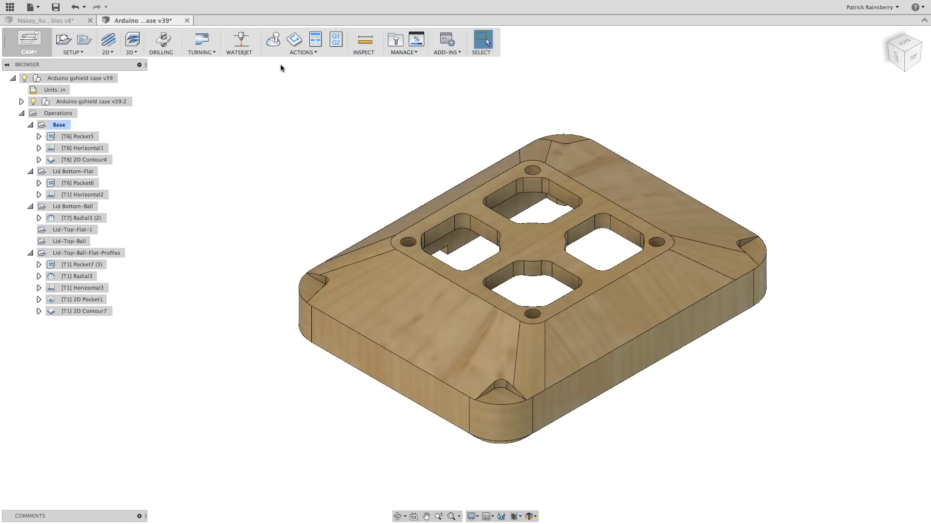
Close Scripts and Add-Ins and run Post to UGS from the CAM ACTIONS menu.
click(281, 63)
click(313, 53)
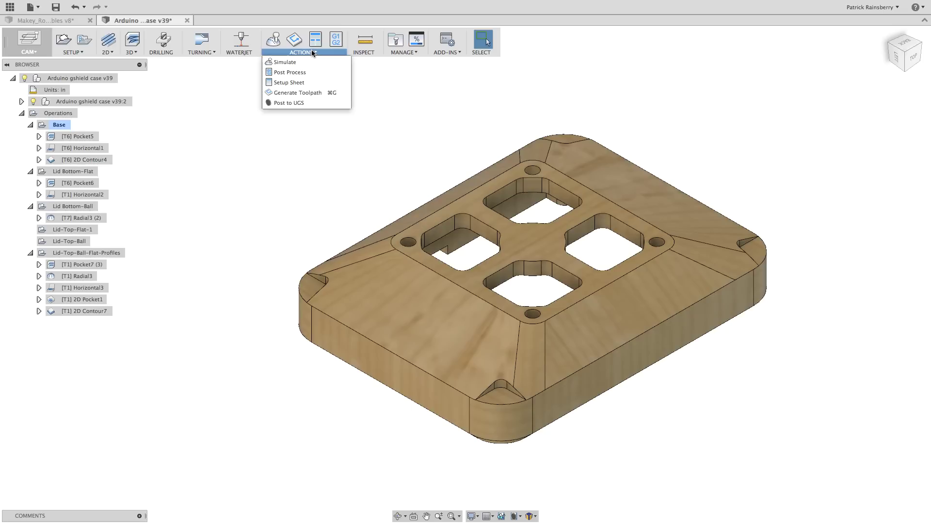
click(293, 103)
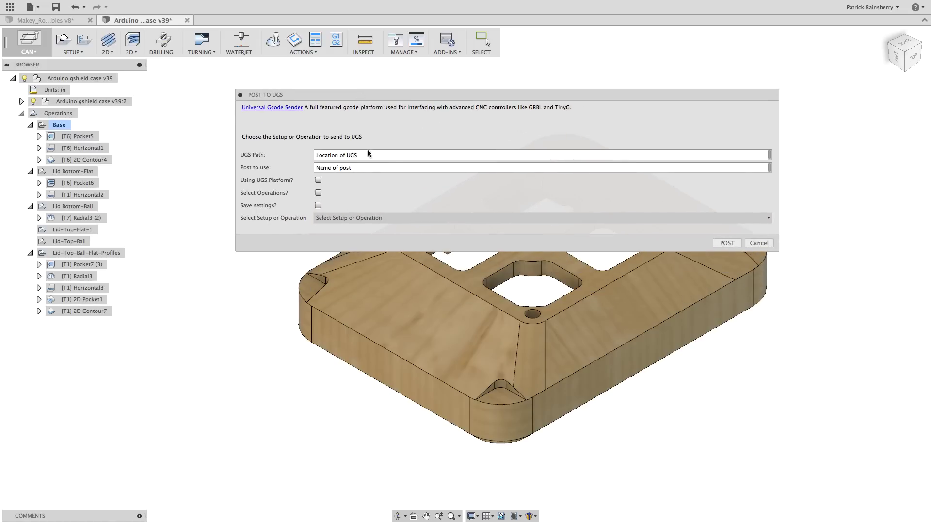
key(super+Tab)
key(super+Tab)
key(super+Tab)
key(super+Tab)
key(super+Tab)
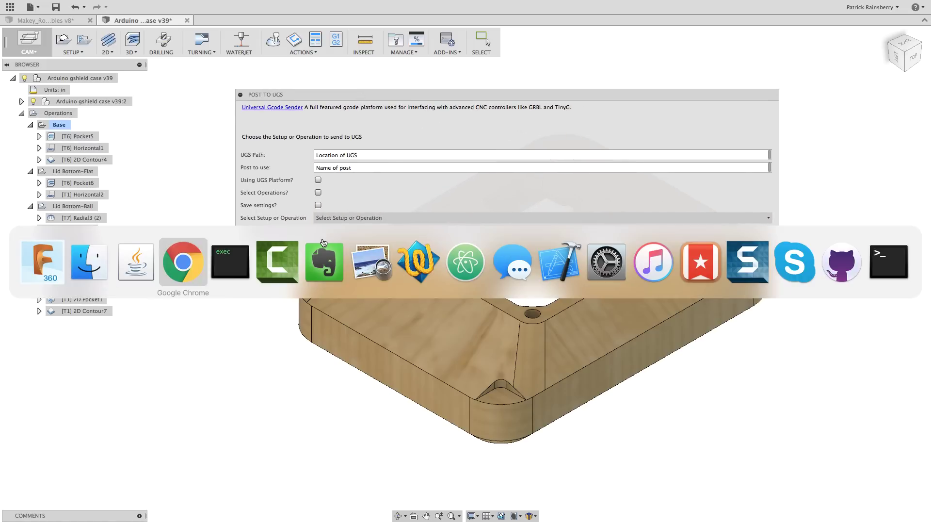
Select the nightly ugsplatform Dropbox path line in the Evernote UGS Plugin note.
click(324, 242)
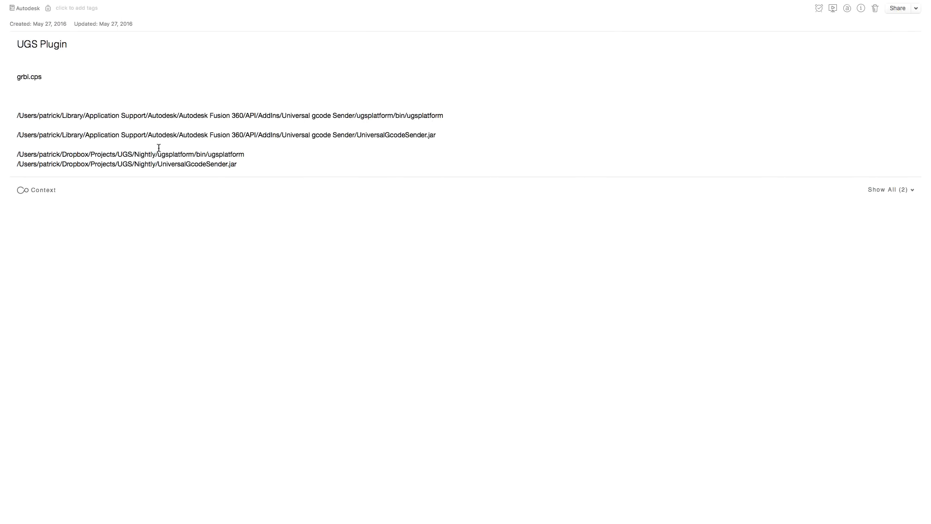
triple_click(168, 154)
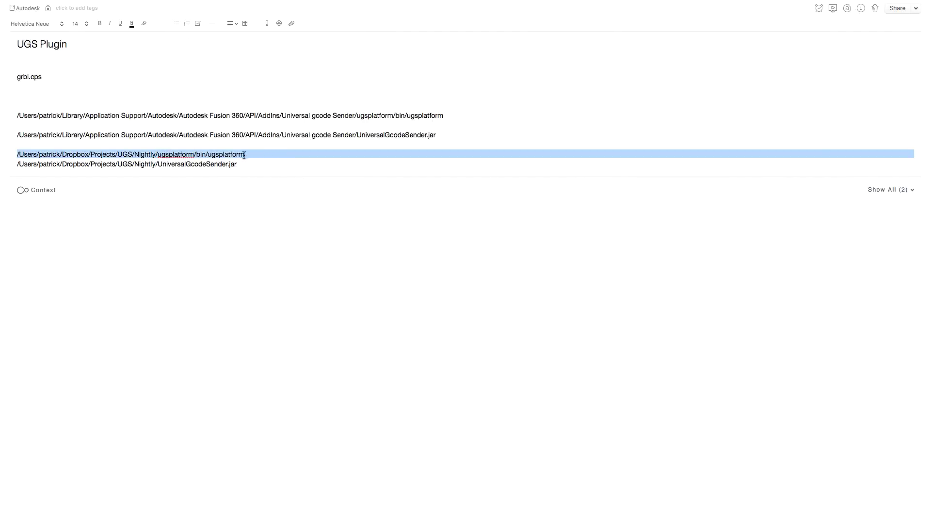
drag(246, 154, 23, 155)
Paste the nightly ugsplatform path into UGS Path and widen the dialog to show it.
key(super+Tab)
click(98, 244)
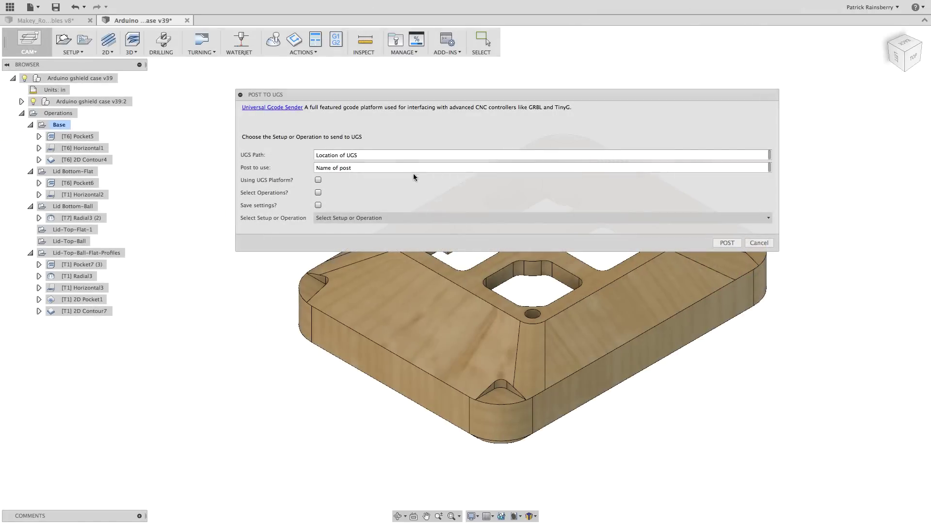
triple_click(390, 155)
key(super+v)
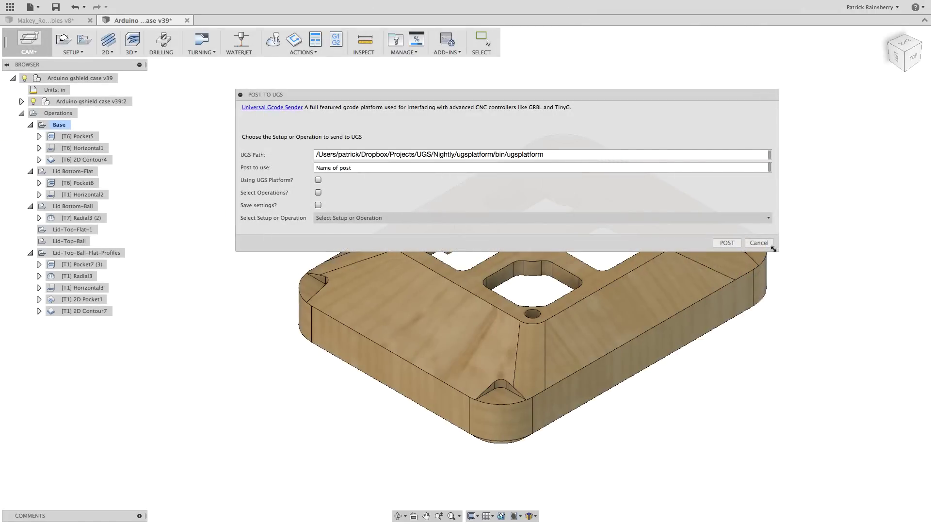
drag(778, 250, 377, 280)
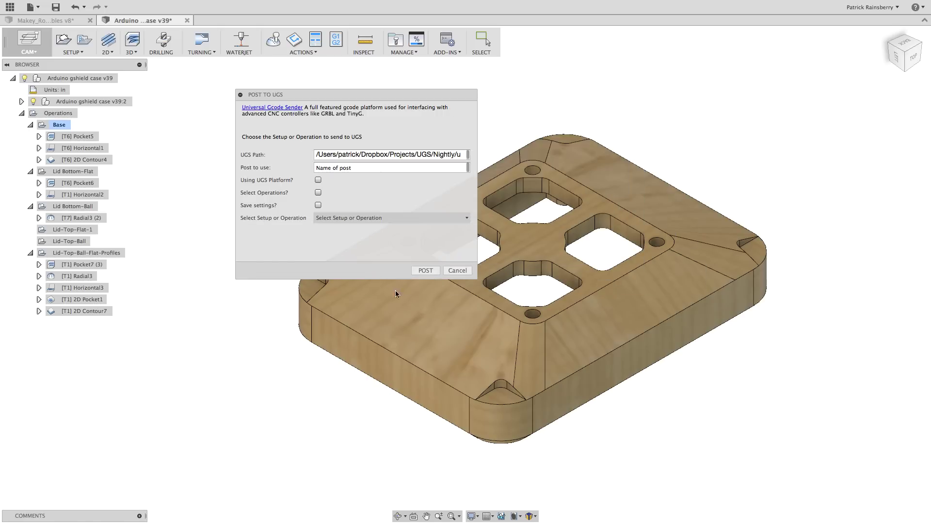
drag(477, 277, 806, 233)
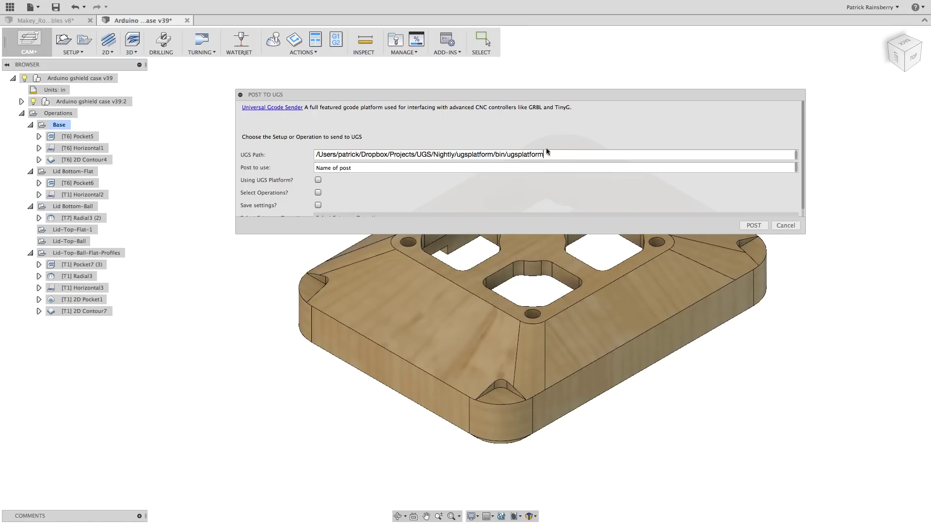
Set the post to grbl.cps and enlarge the dialog to reveal all options.
triple_click(356, 167)
text(grbl.cps)
key(super+Tab)
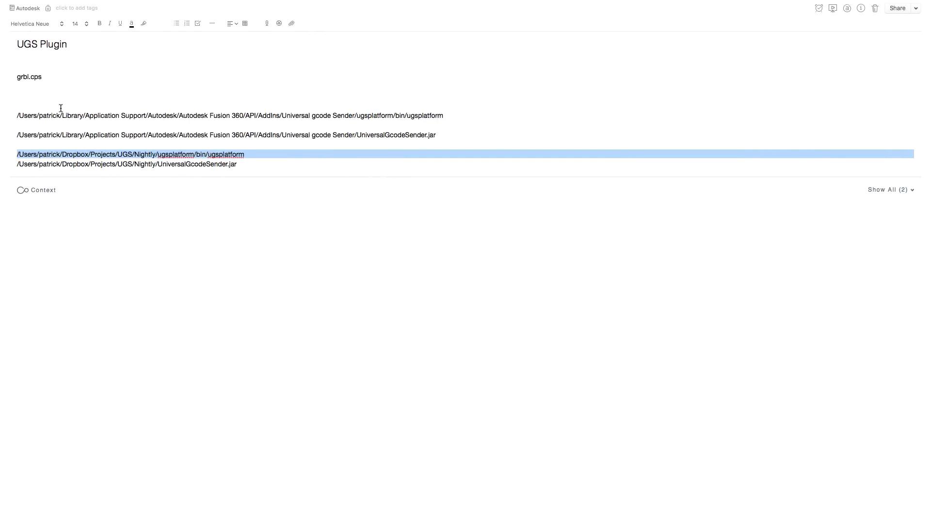
key(super+Tab)
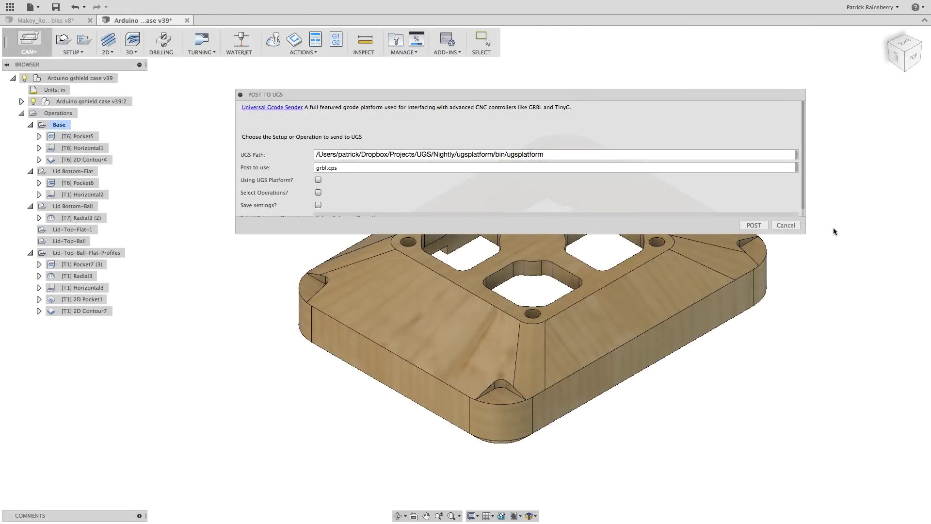
drag(805, 234, 598, 346)
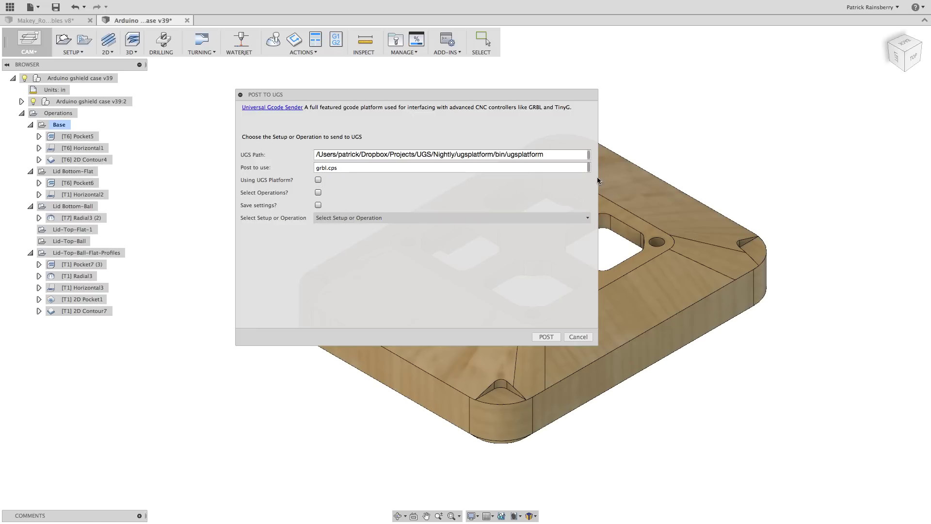
Enable 'Using UGS Platform?' and look through the setup list without choosing one.
click(318, 180)
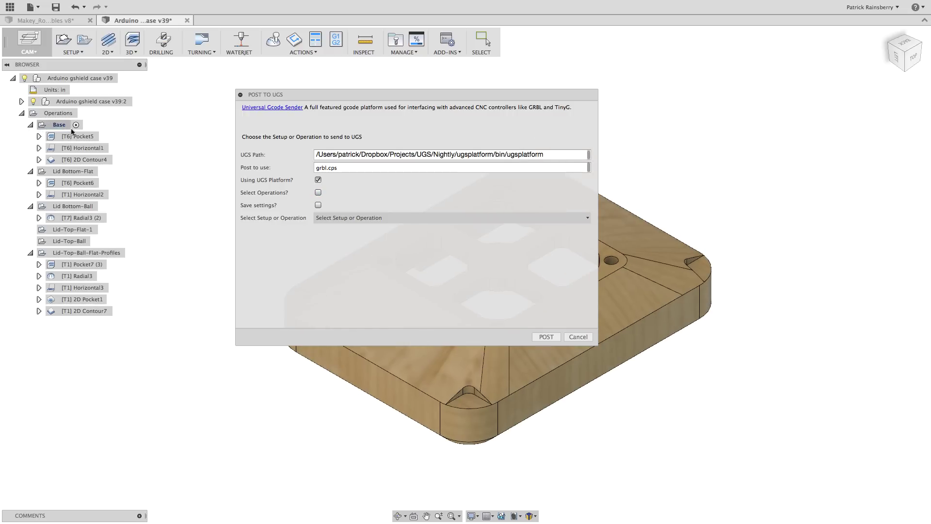
click(45, 126)
click(373, 219)
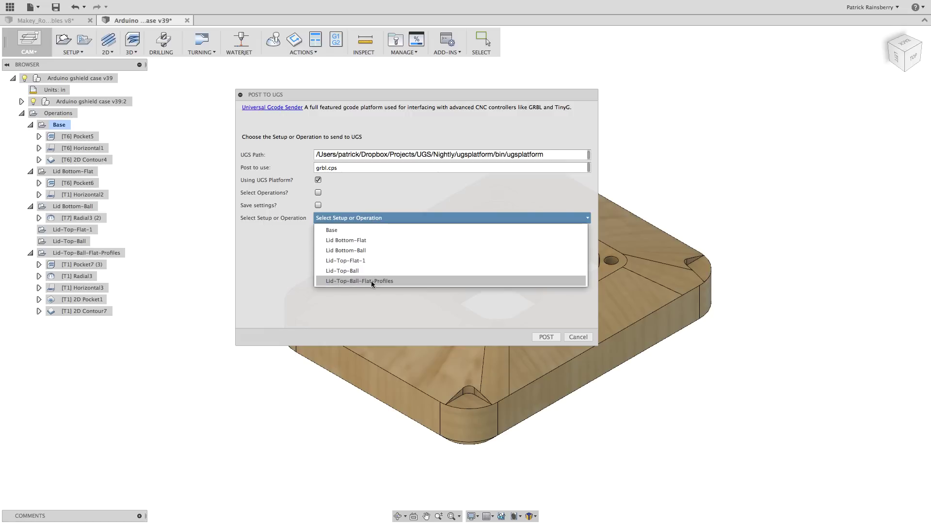
click(274, 269)
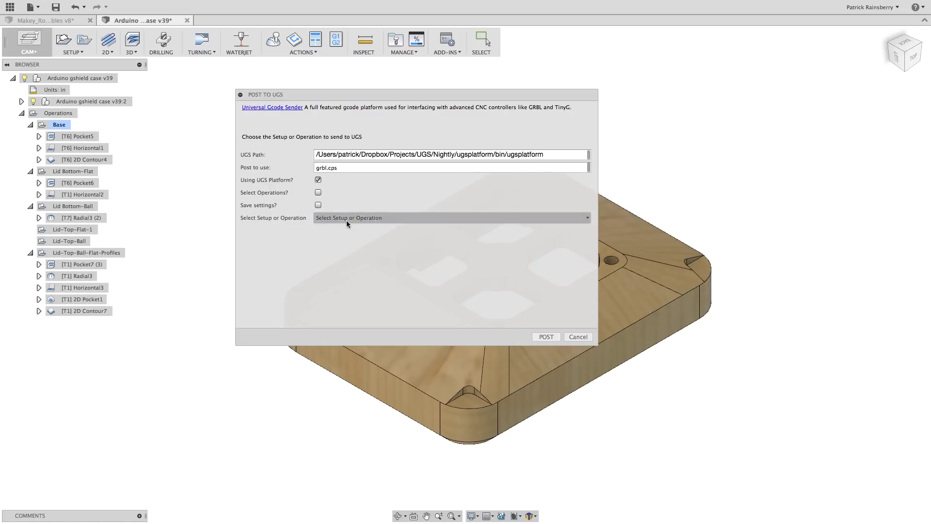
Choose the Lid-Top-Ball-Flat-Profiles setup with Save settings on and post it.
click(318, 192)
click(351, 218)
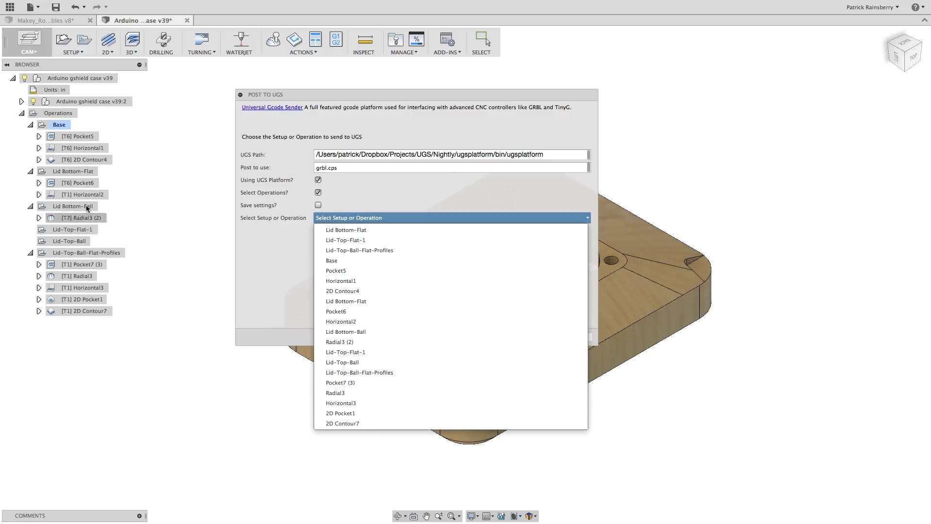
click(338, 193)
click(318, 193)
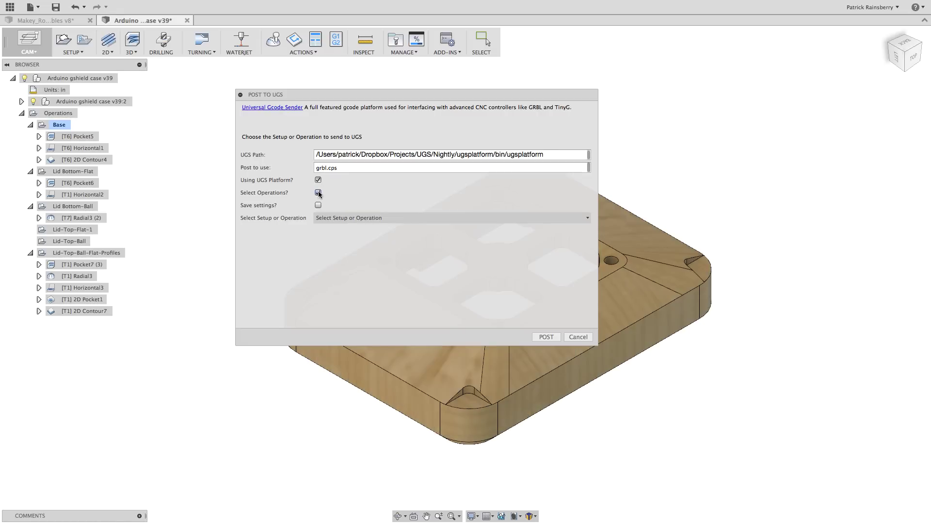
click(331, 219)
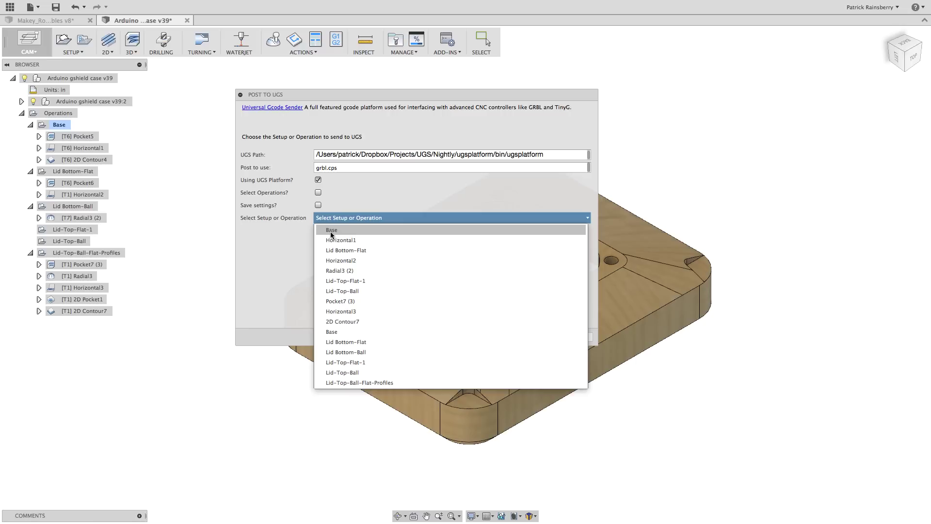
click(354, 382)
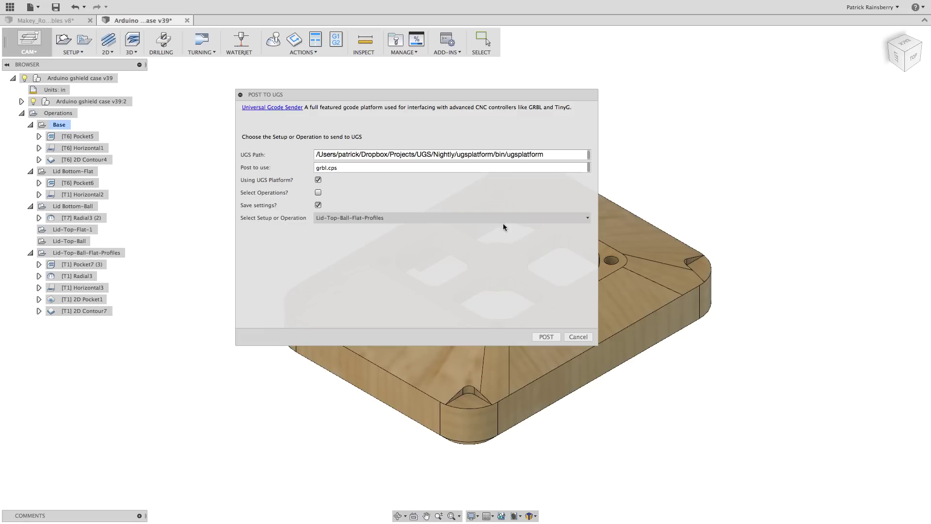
click(547, 337)
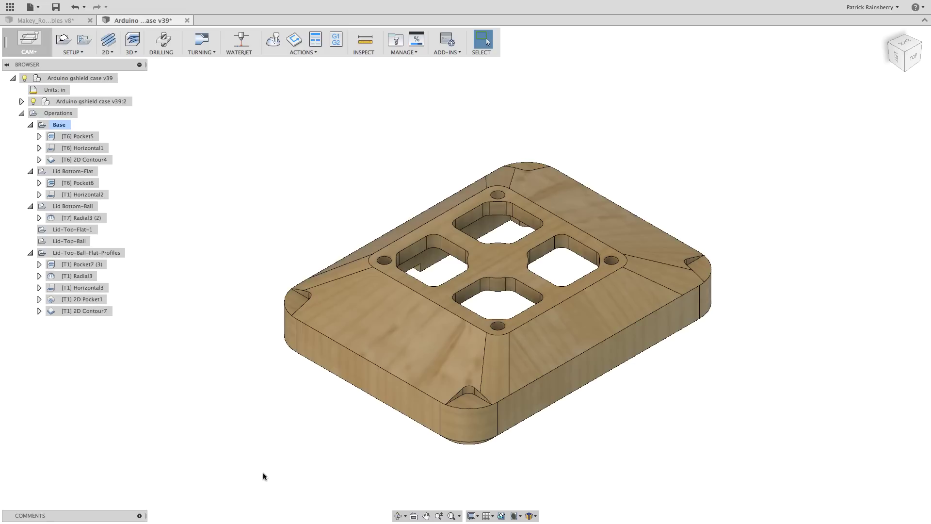
Inspect the Lid-Top-Ball-Flat-Profiles.nc file path and its 14123 rows under Send Progress in UGS Platform.
key(super+Tab)
key(super+Tab)
key(super+Tab)
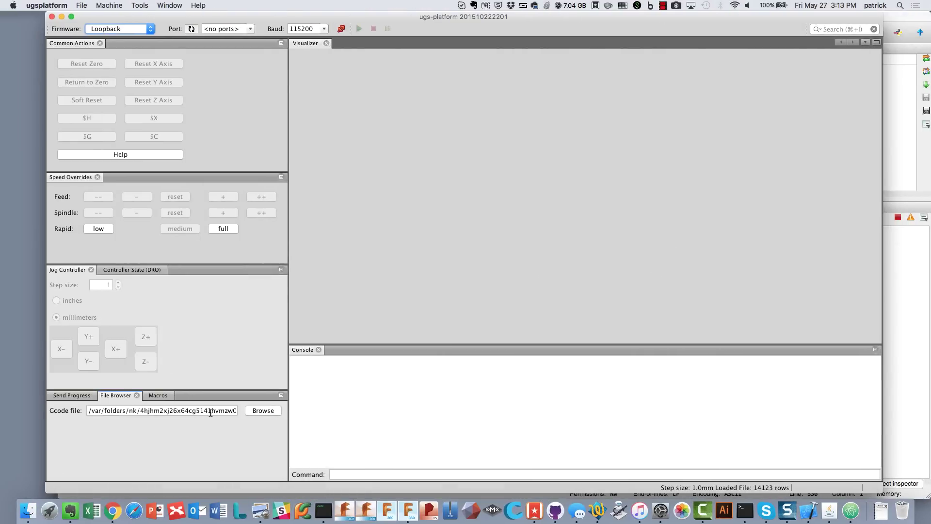
click(210, 414)
drag(210, 413, 306, 417)
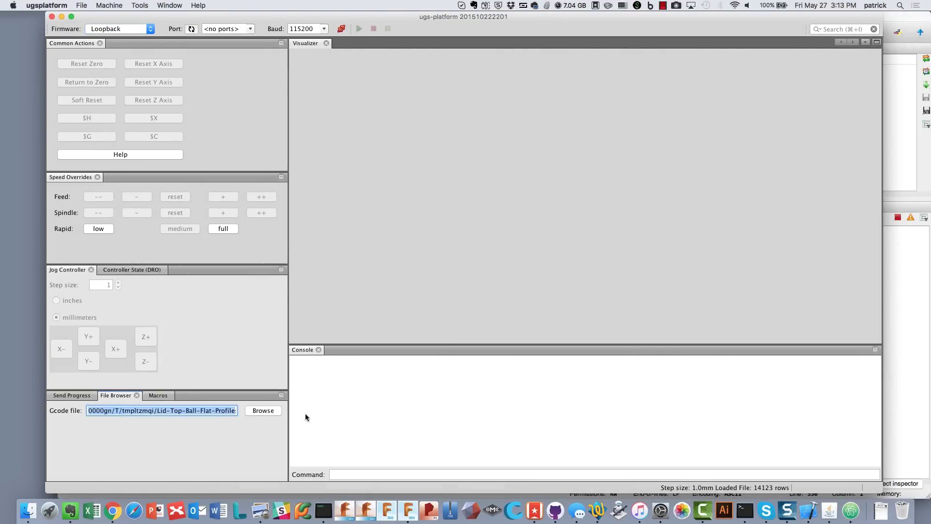
click(104, 412)
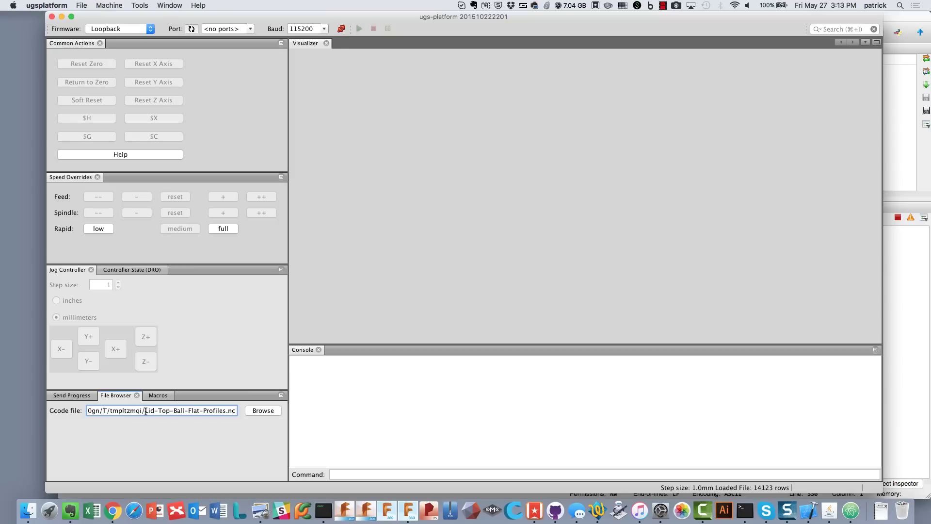
click(71, 394)
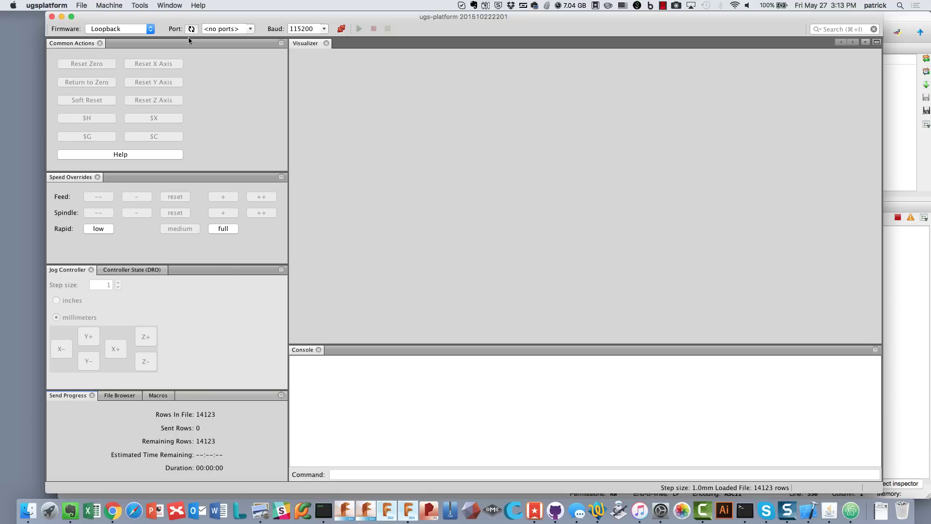
click(118, 395)
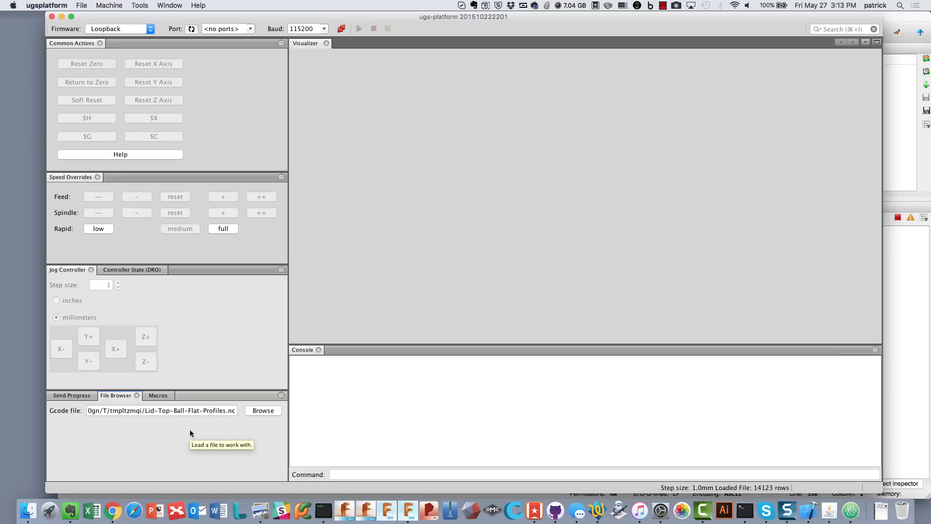
key(super+Tab)
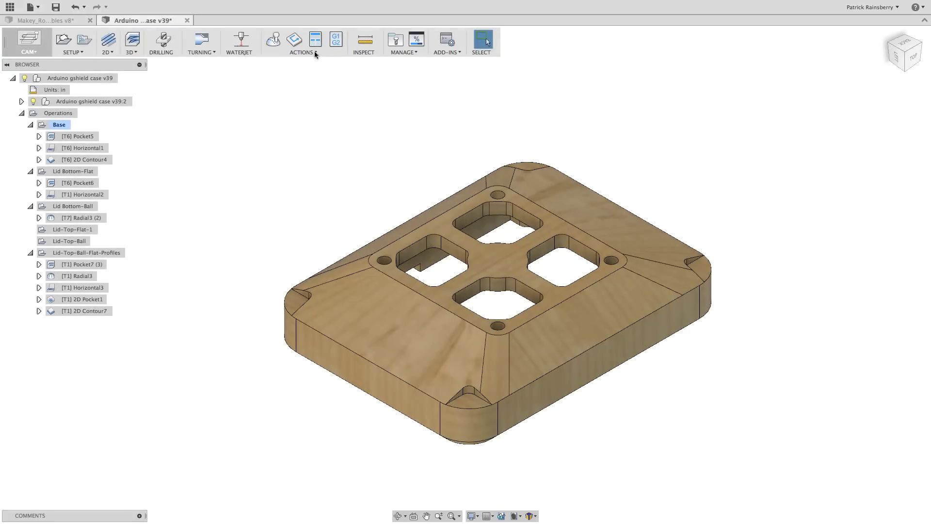
Reopen Post to UGS from ACTIONS and uncheck 'Using UGS Platform?'.
click(314, 51)
click(308, 104)
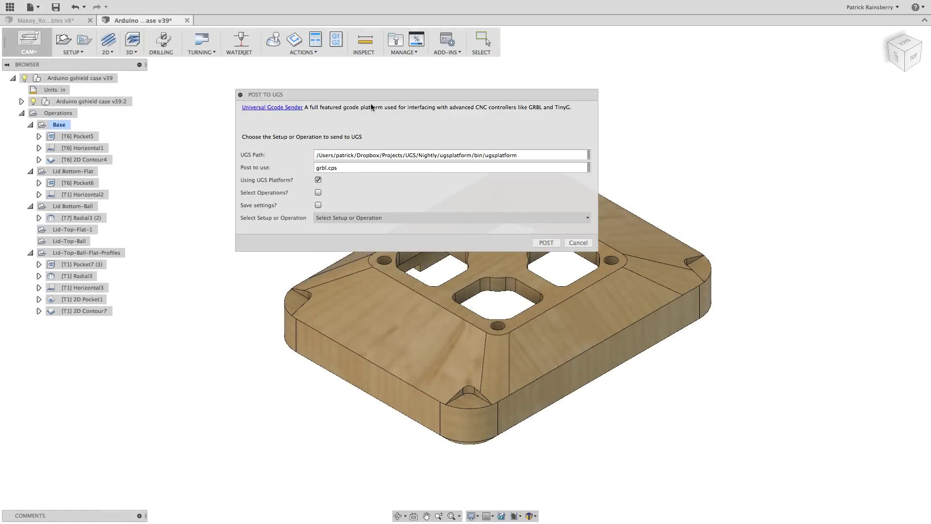
click(318, 180)
Select the classic UniversalGcodeSender.jar path line in the Evernote note.
key(super+Tab)
key(super+Tab)
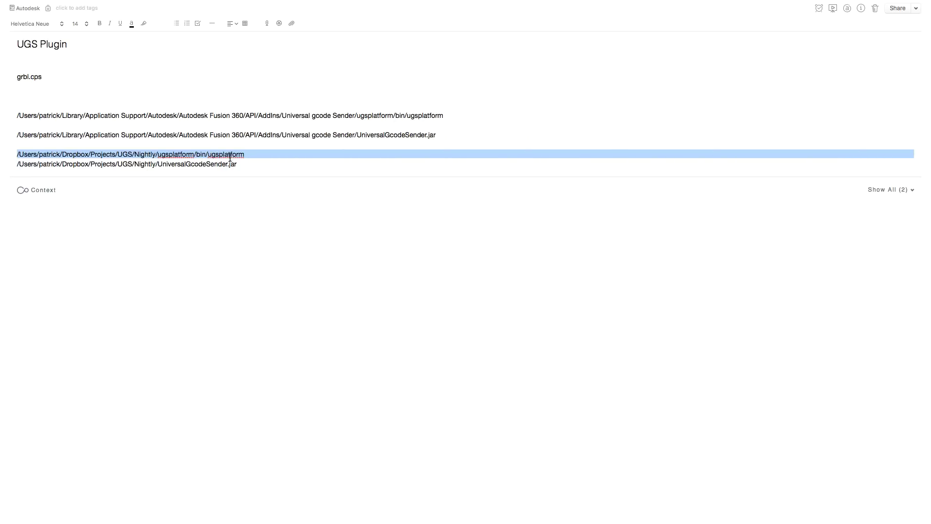
click(237, 164)
triple_click(130, 160)
drag(130, 159, 17, 167)
key(super+c)
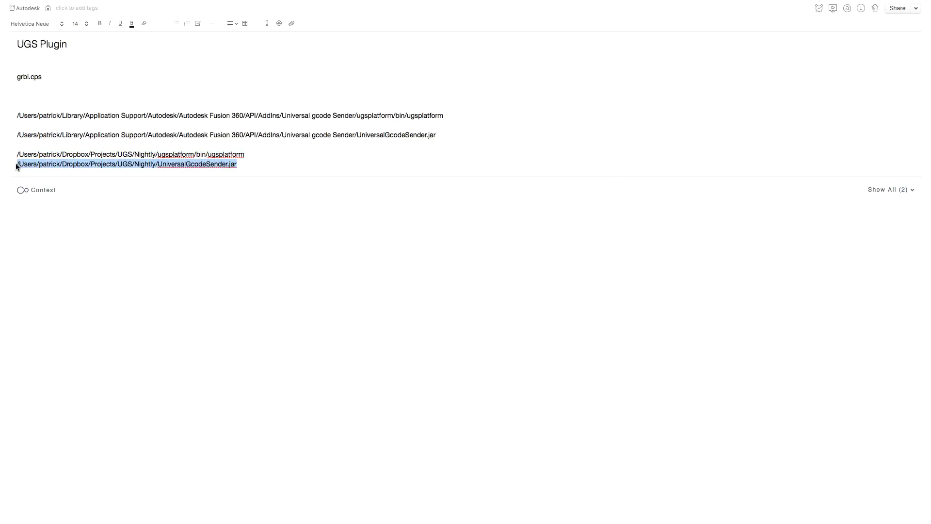
key(super+Tab)
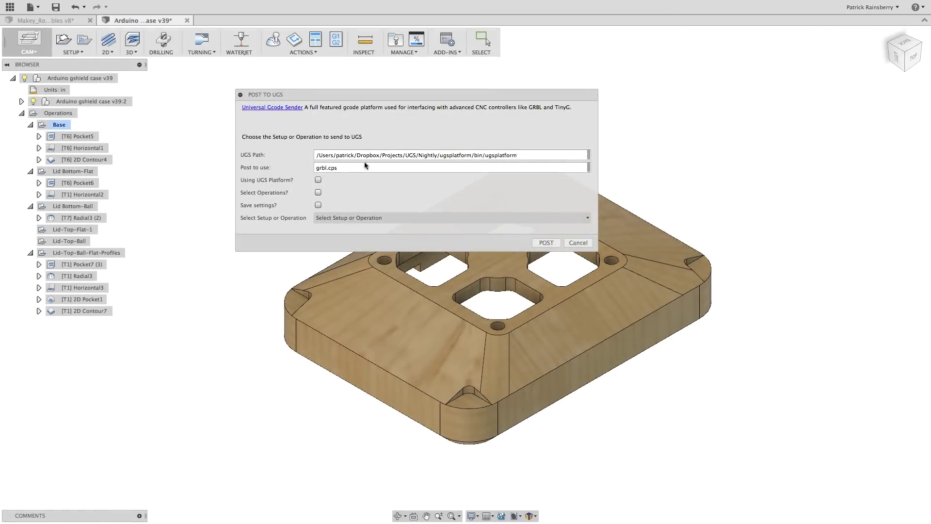
Set UGS Path to the UniversalGcodeSender.jar path, leaving UGS Platform posting off.
triple_click(373, 156)
key(super+v)
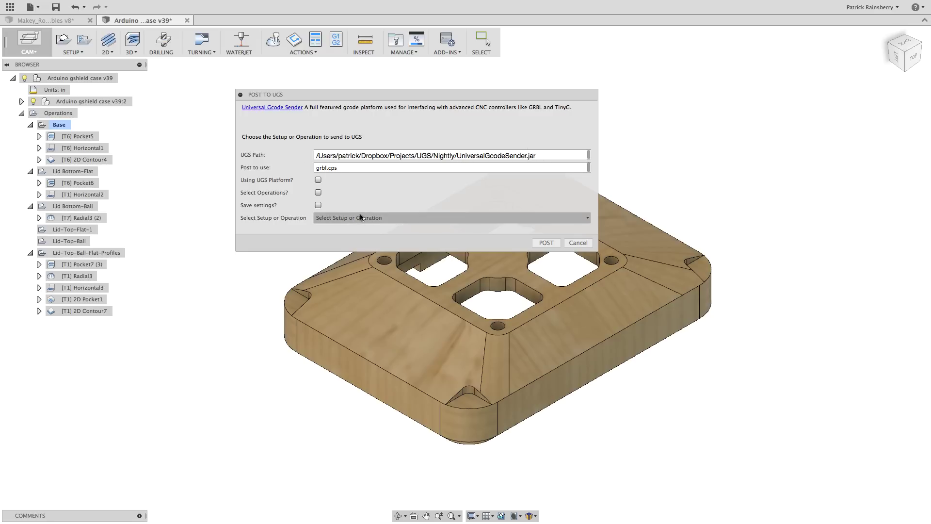
click(318, 180)
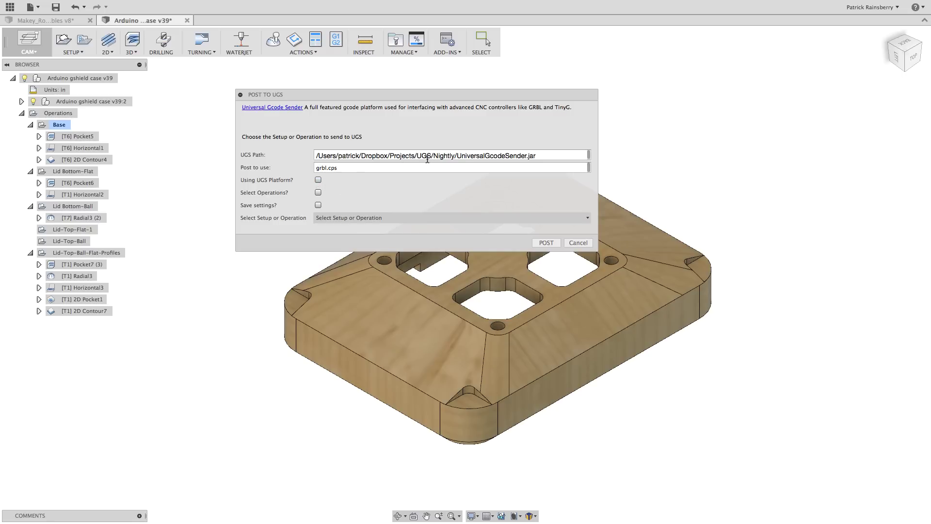
Post the Lid-Top-Ball-Flat-Profiles setup to classic UGS.
click(339, 219)
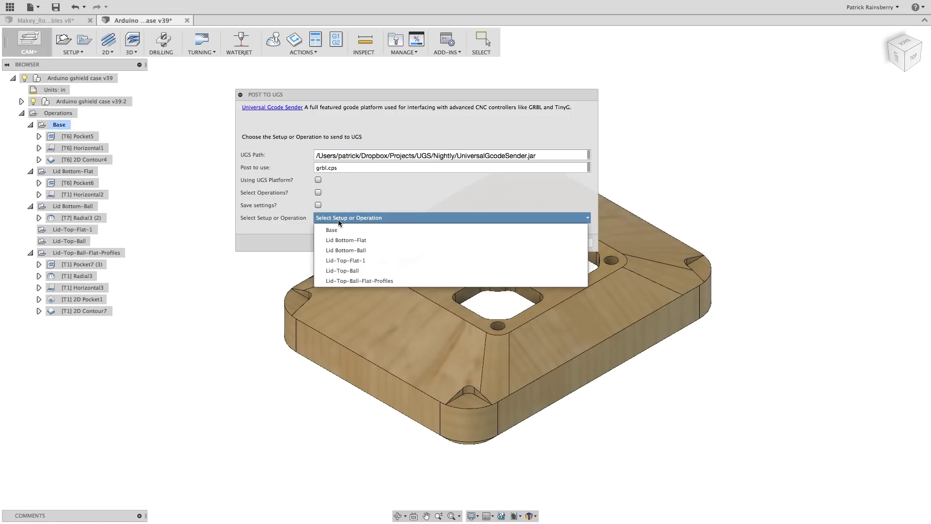
click(354, 280)
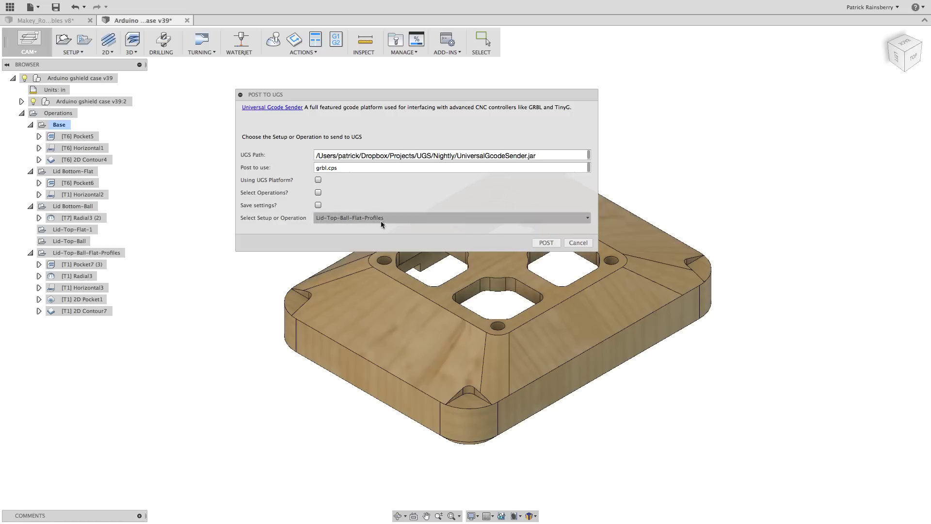
click(550, 243)
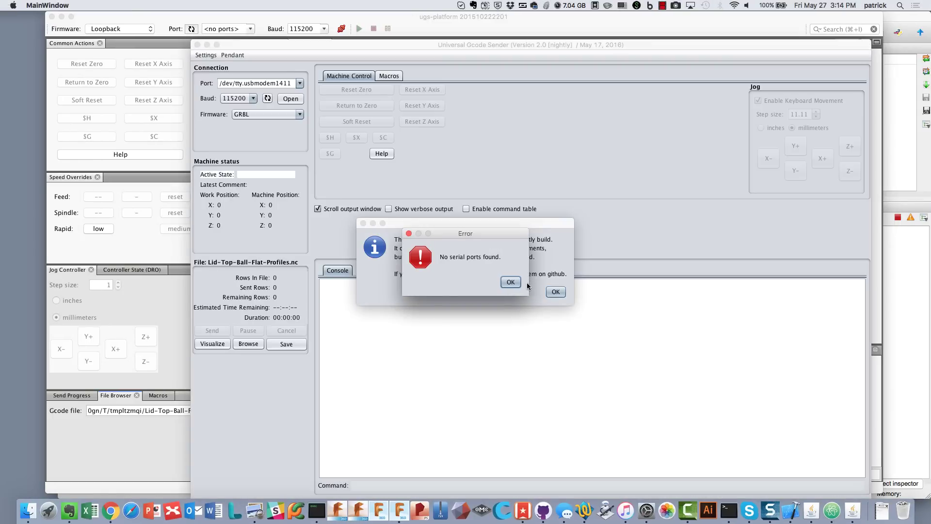
Dismiss the 'No serial ports found' error and the nightly-build notice in classic UGS.
click(558, 288)
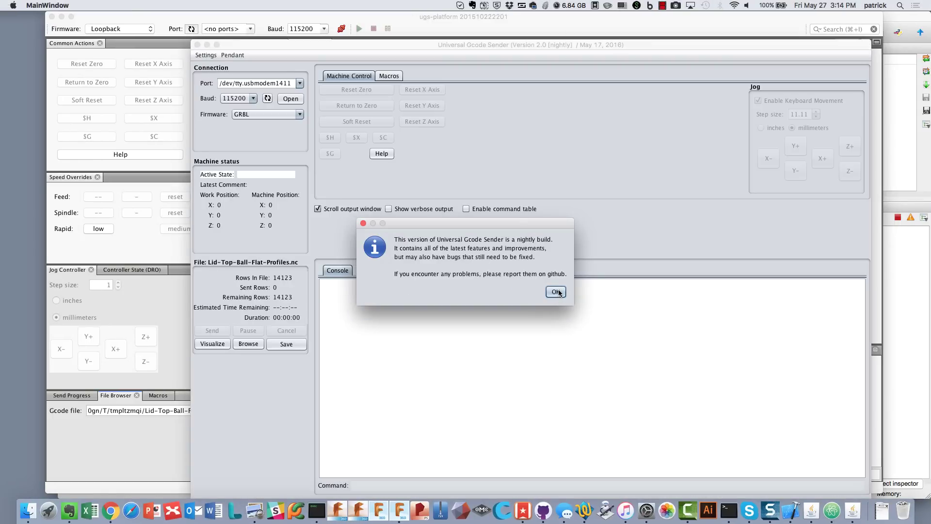
click(557, 291)
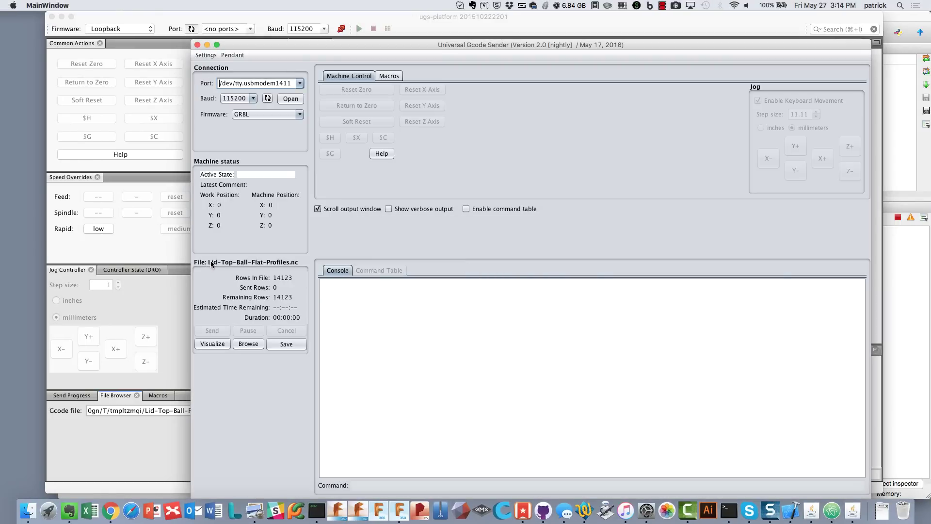